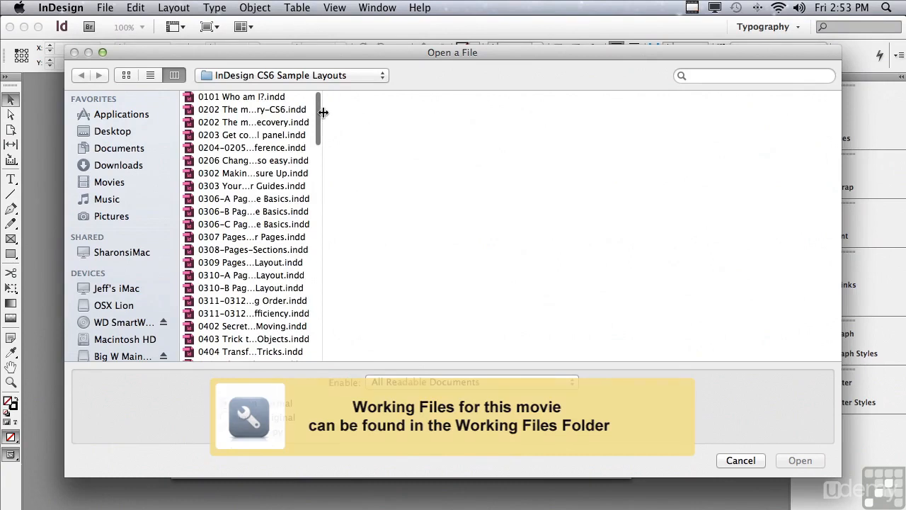
Open the document 1504 Export Acrobat for Print.indd from the InDesign CS6 Sample Layouts folder
{"action": "left_click_drag", "start_coordinate": [319, 121], "coordinate": [317, 351]}
{"action": "left_click", "coordinate": [231, 227]}
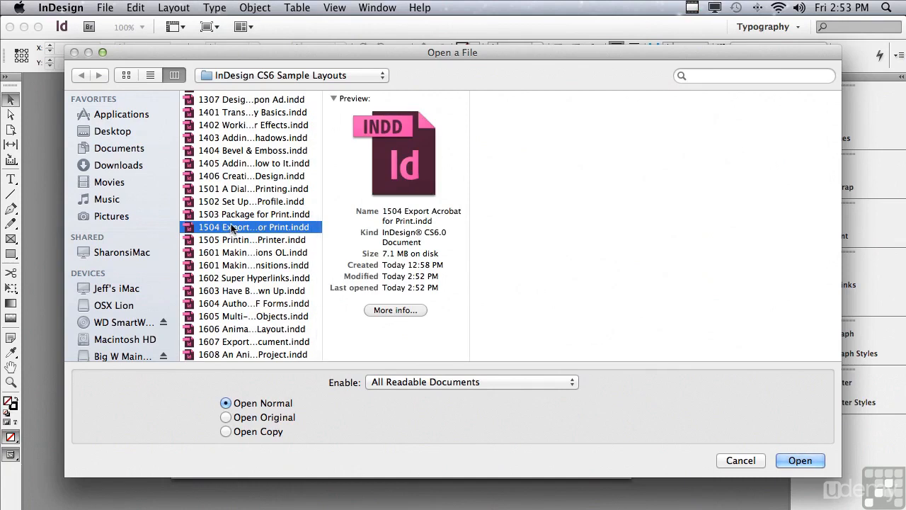
{"action": "left_click", "coordinate": [779, 461]}
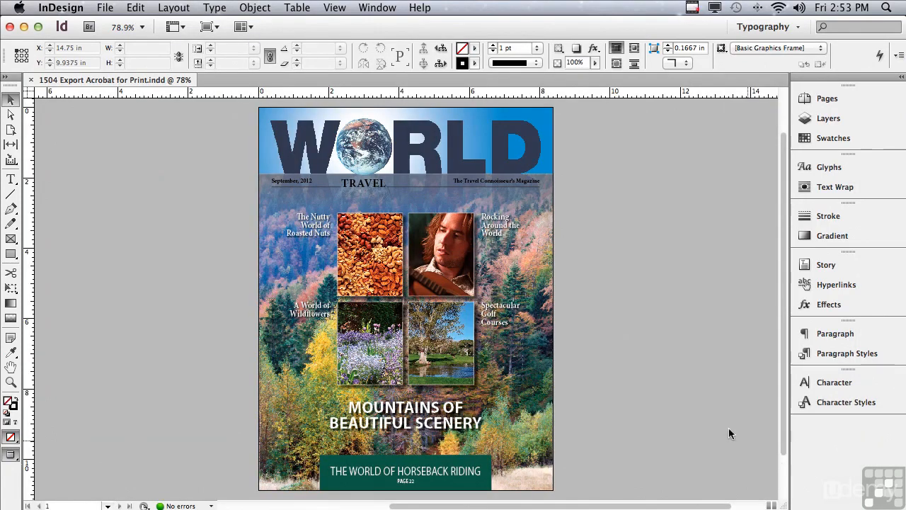
Start exporting the document to the Desktop in Adobe PDF (Print) format as 1504 Export Acrobat for Print.pdf
{"action": "left_click", "coordinate": [110, 7]}
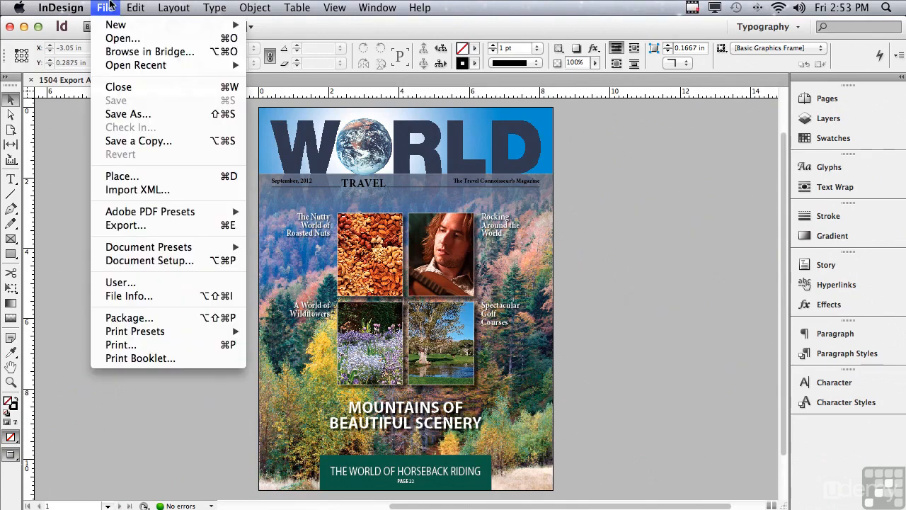
{"action": "left_click", "coordinate": [137, 228]}
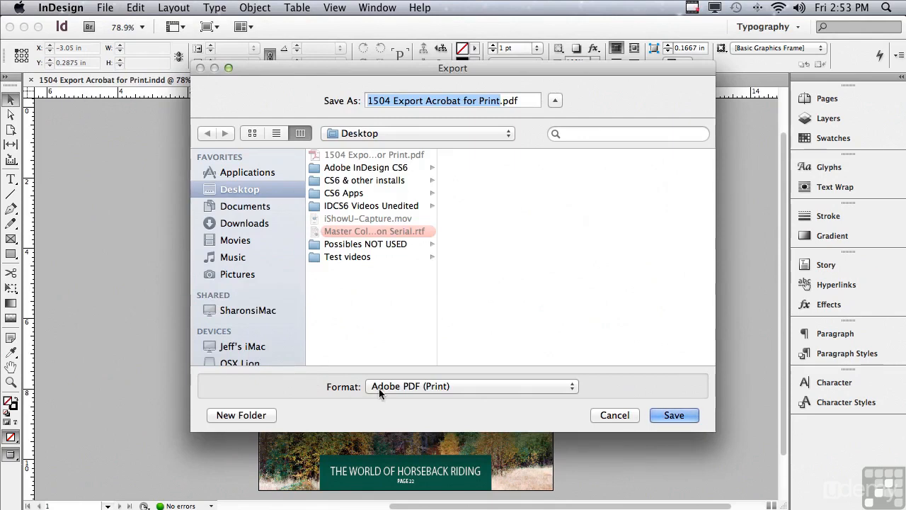
{"action": "left_click", "coordinate": [435, 393]}
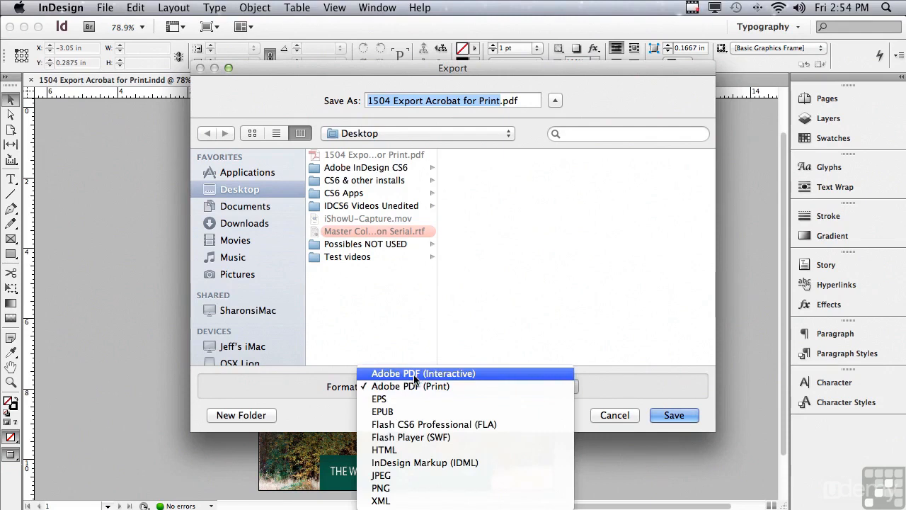
{"action": "left_click", "coordinate": [413, 387]}
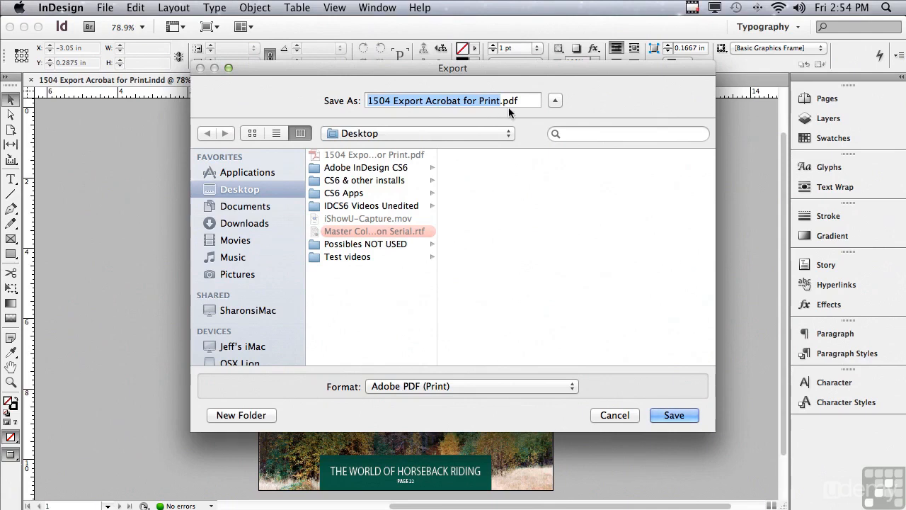
{"action": "left_click", "coordinate": [673, 416]}
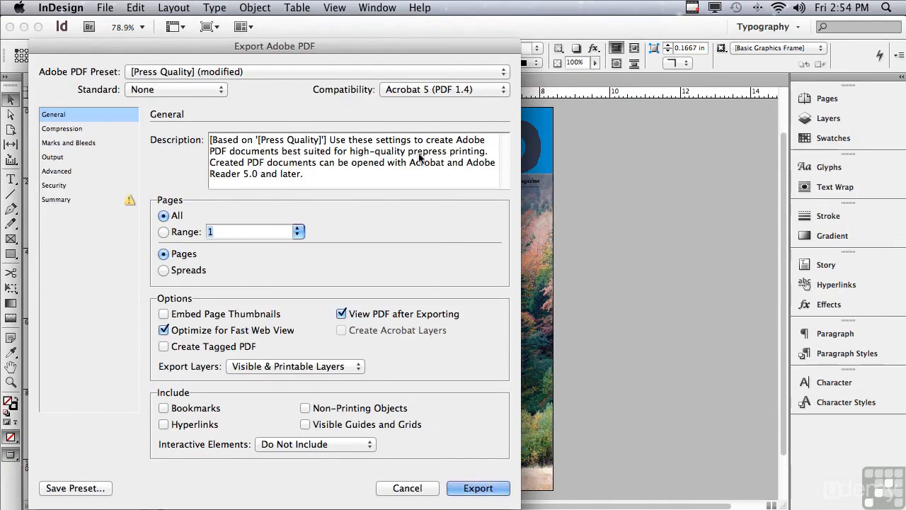
Apply the unmodified [Press Quality] PDF preset and review its image compression settings
{"action": "left_click", "coordinate": [172, 75]}
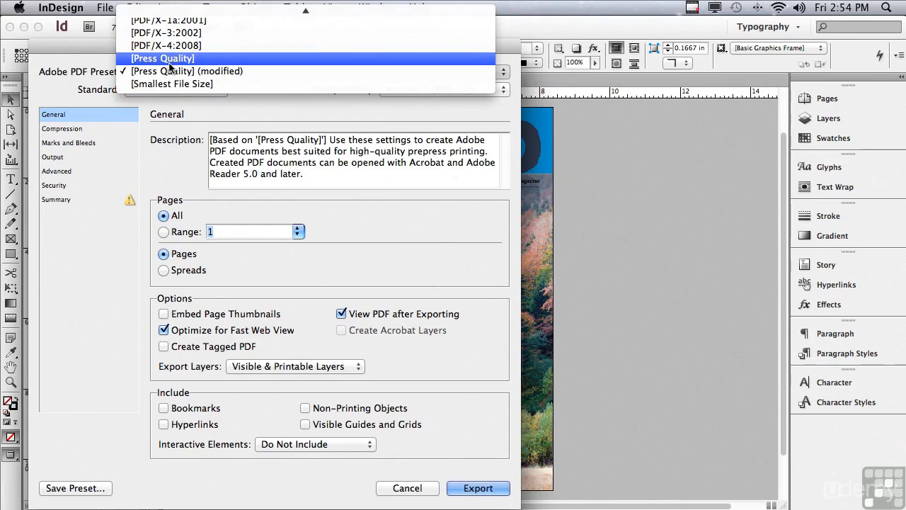
{"action": "left_click", "coordinate": [170, 65]}
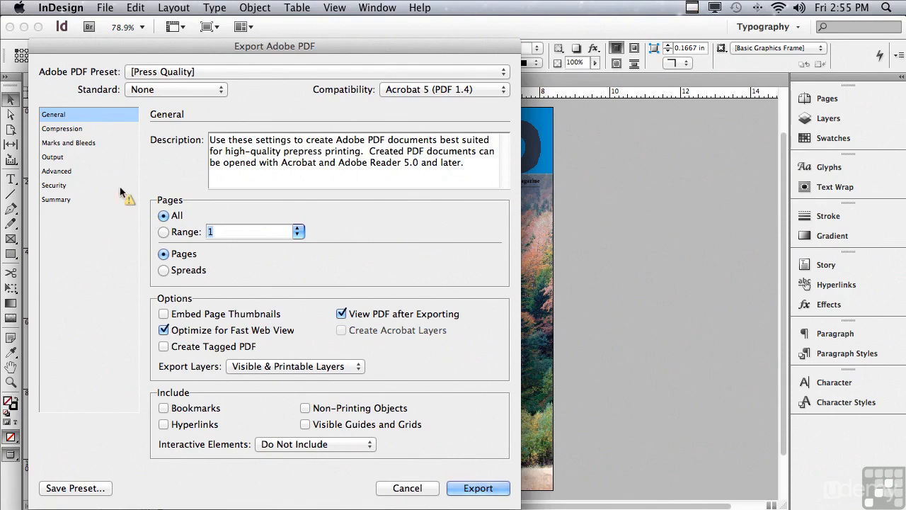
{"action": "left_click", "coordinate": [80, 130]}
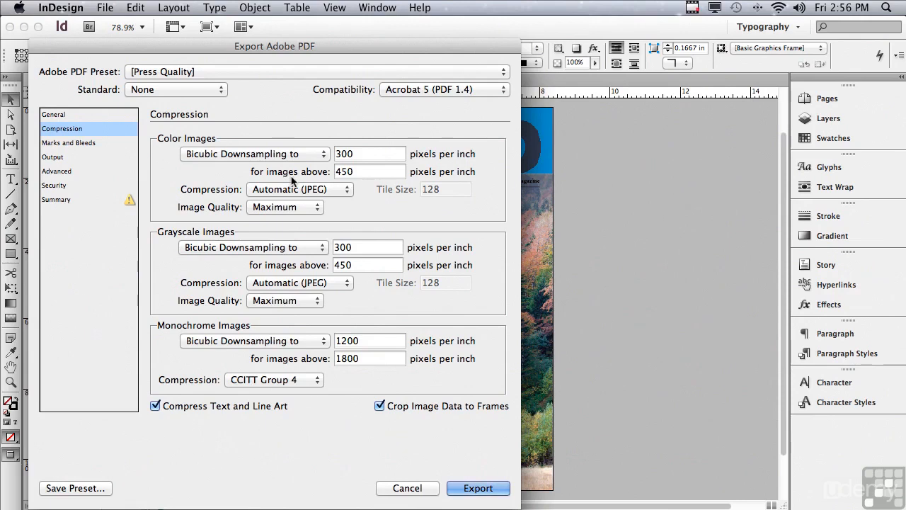
{"action": "double_click", "coordinate": [360, 172]}
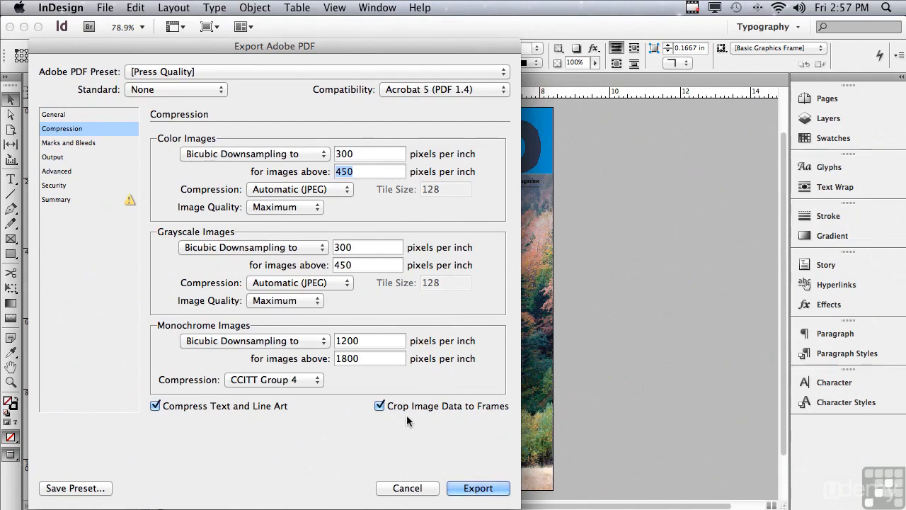
Include only crop marks and page information as printer's marks, and use the document bleed settings
{"action": "left_click", "coordinate": [48, 143]}
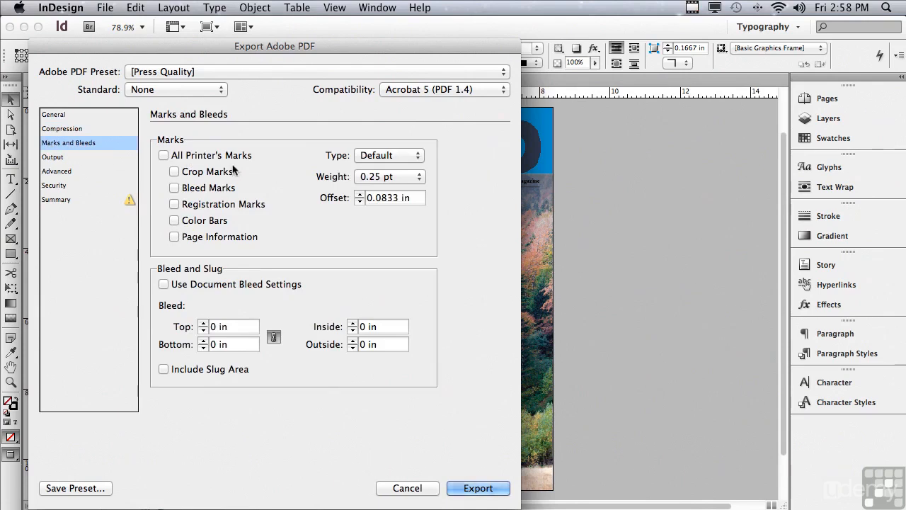
{"action": "left_click", "coordinate": [164, 156]}
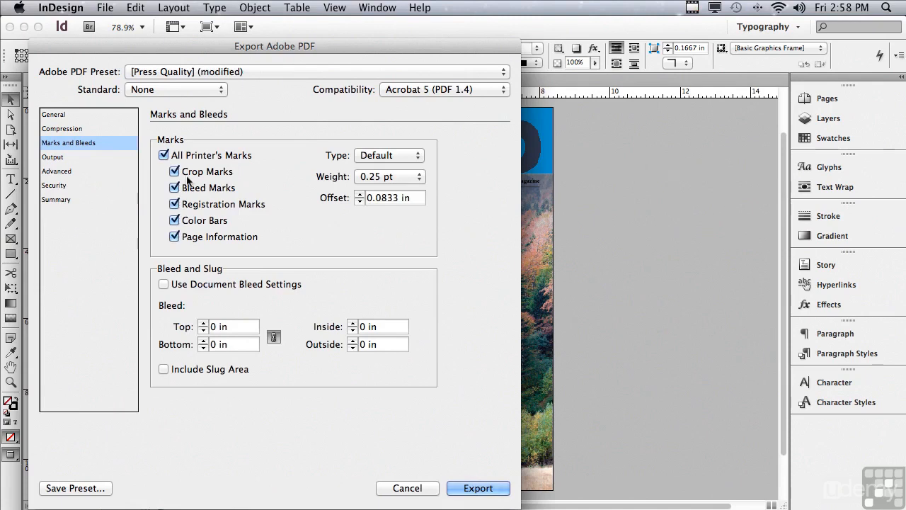
{"action": "left_click", "coordinate": [164, 155]}
{"action": "left_click", "coordinate": [174, 171]}
{"action": "left_click", "coordinate": [174, 237]}
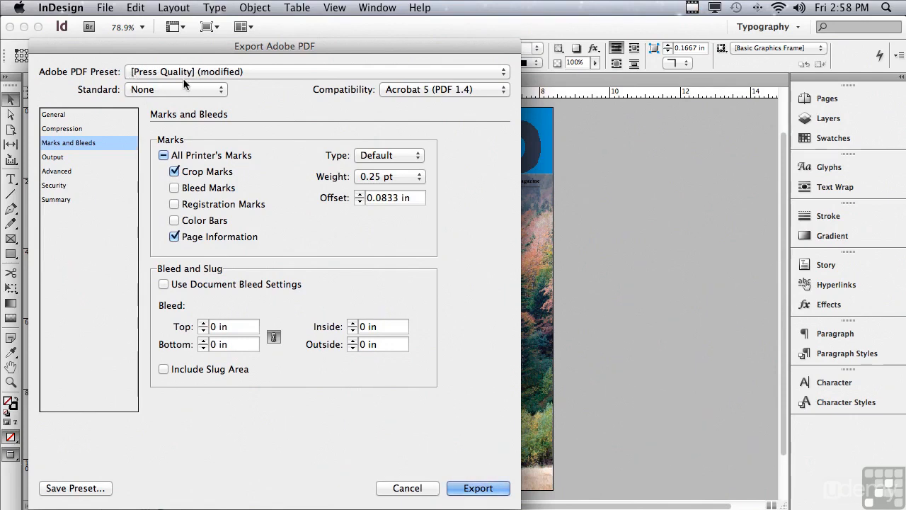
{"action": "left_click", "coordinate": [165, 284]}
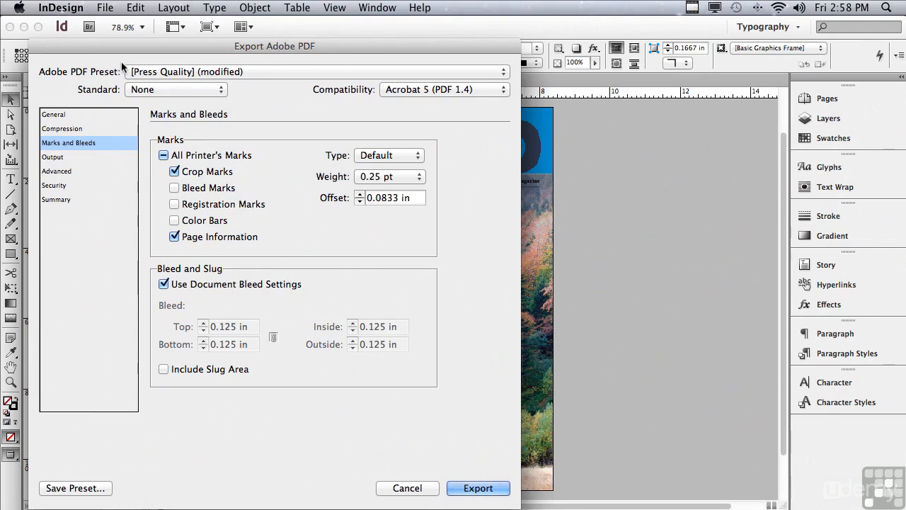
Examine the output colour conversion settings and the available destination profiles for the PDF
{"action": "left_click", "coordinate": [61, 158]}
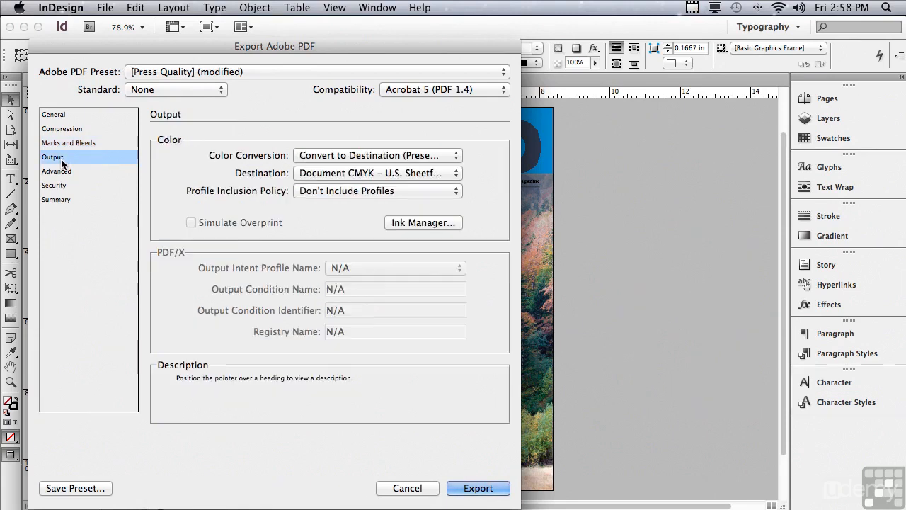
{"action": "mouse_move", "coordinate": [228, 159]}
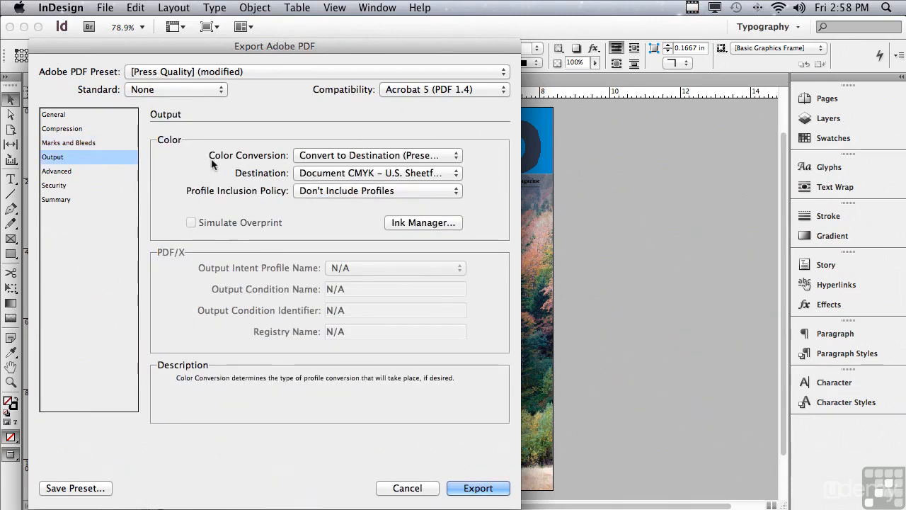
{"action": "mouse_move", "coordinate": [312, 160]}
{"action": "mouse_move", "coordinate": [259, 179]}
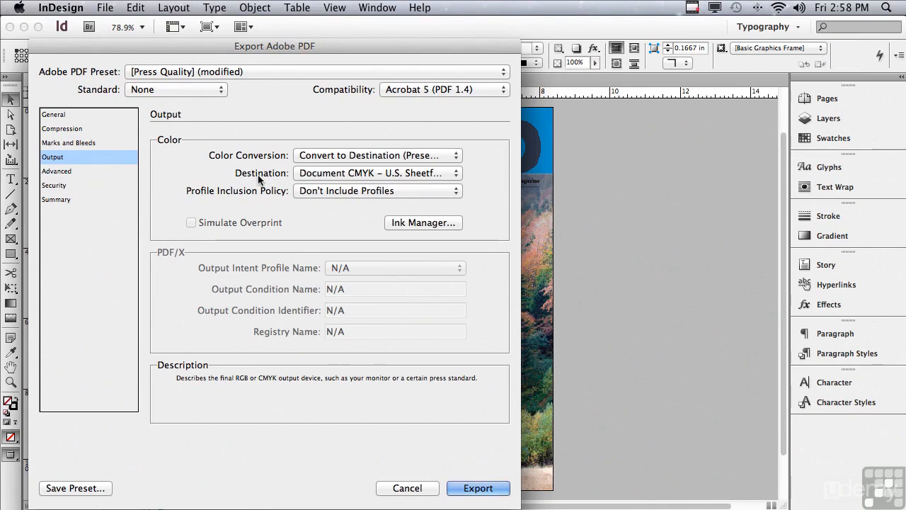
{"action": "left_click", "coordinate": [301, 177]}
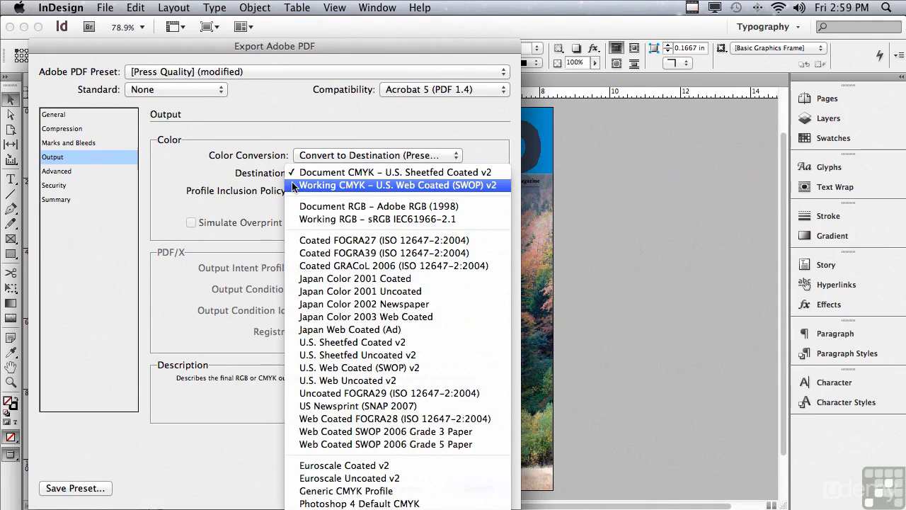
{"action": "left_click", "coordinate": [259, 180]}
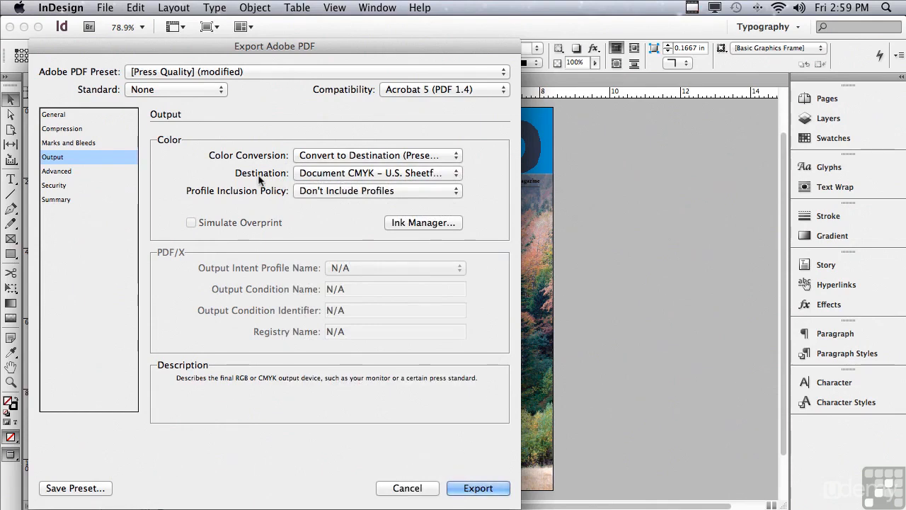
Try Acrobat 4 (PDF 1.3) compatibility to examine the transparency flattener presets, and restore Acrobat 5 (PDF 1.4)
{"action": "left_click", "coordinate": [60, 173]}
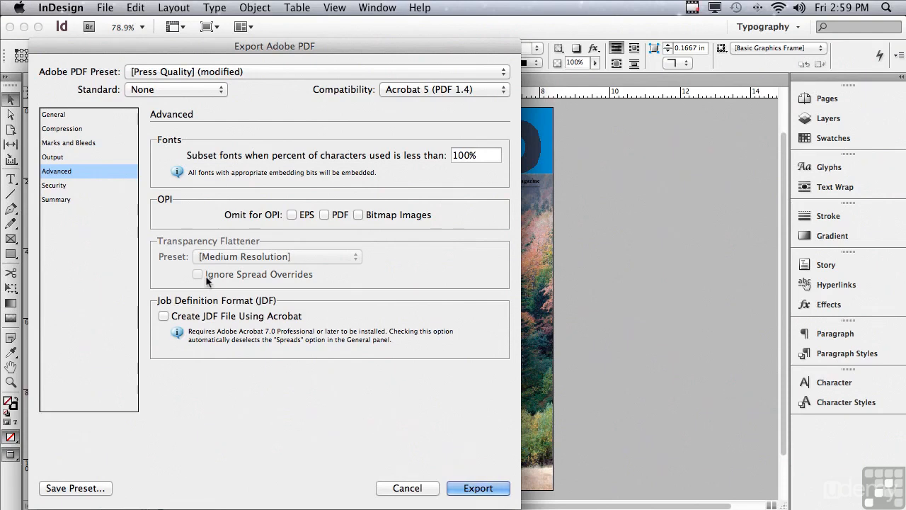
{"action": "left_click", "coordinate": [399, 89]}
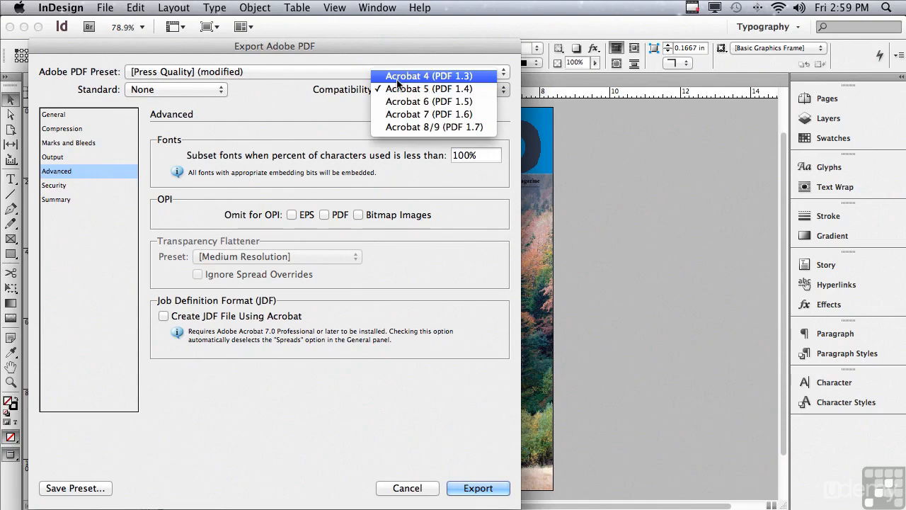
{"action": "left_click", "coordinate": [396, 80]}
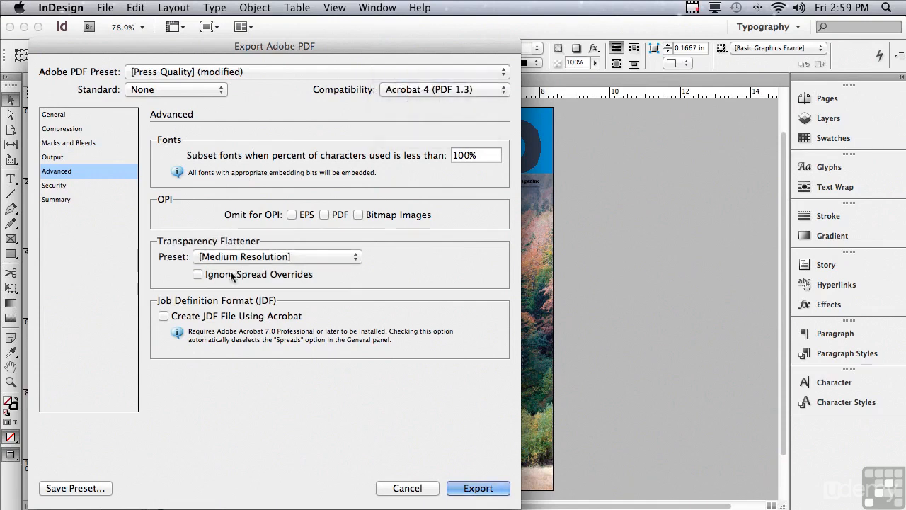
{"action": "left_click", "coordinate": [212, 258]}
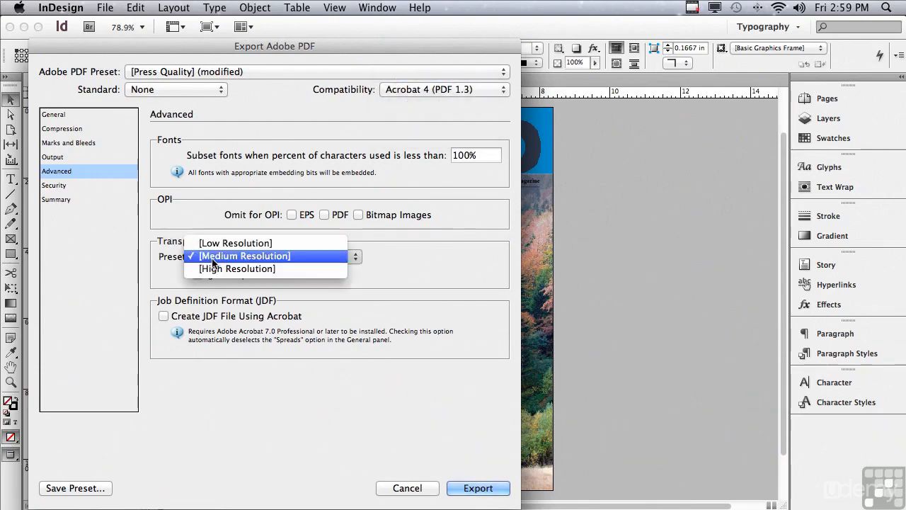
{"action": "left_click", "coordinate": [148, 279]}
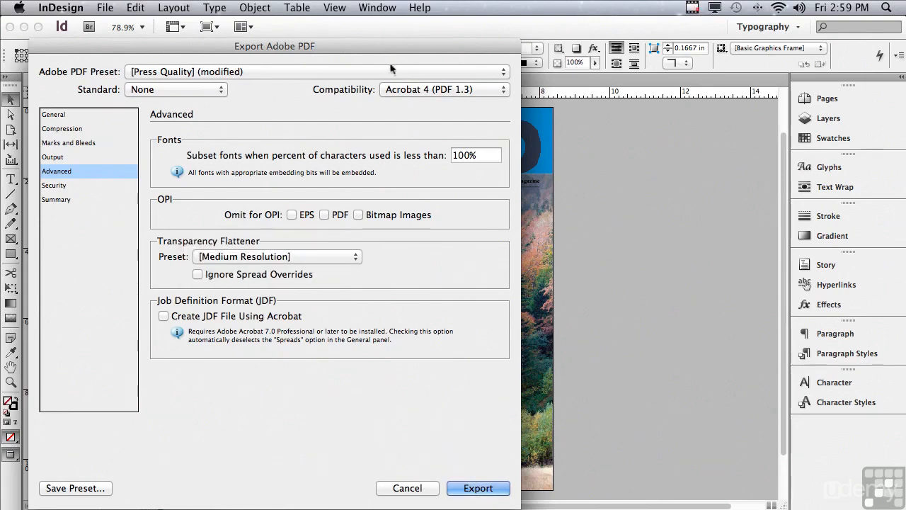
{"action": "left_click", "coordinate": [391, 90]}
{"action": "left_click", "coordinate": [393, 101]}
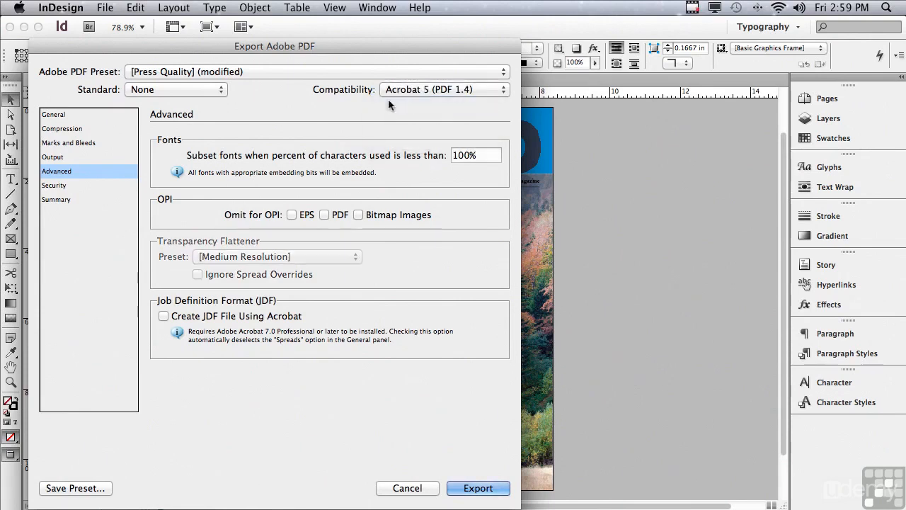
Review the security options, the export summary, the preset saving dialog and the list of PDF presets without changing anything
{"action": "left_click", "coordinate": [63, 186]}
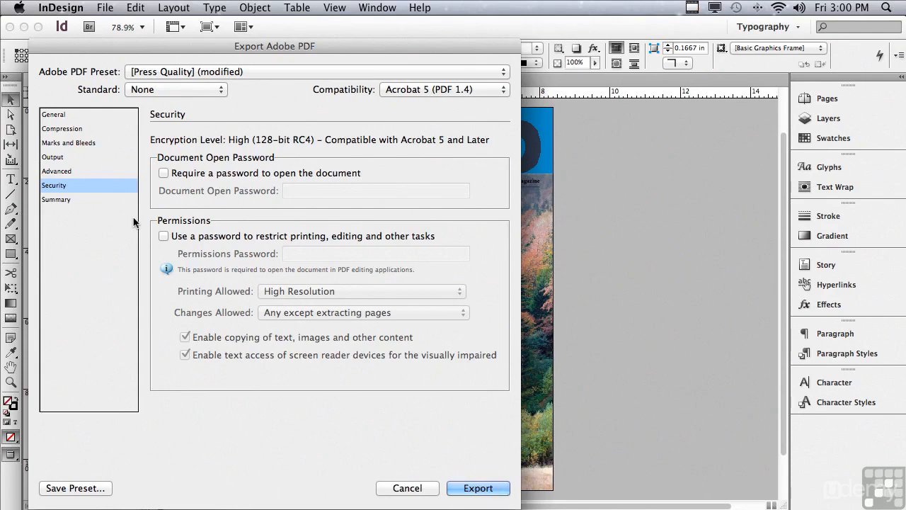
{"action": "left_click", "coordinate": [86, 200]}
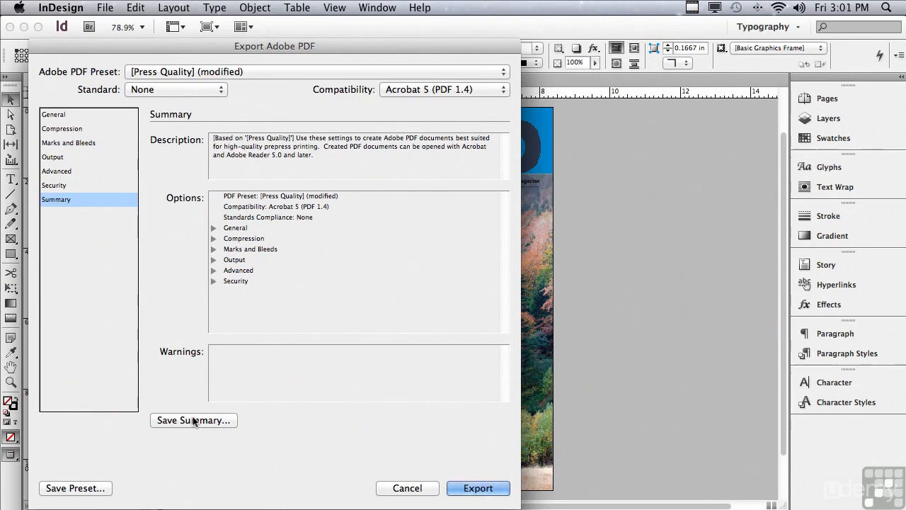
{"action": "left_click", "coordinate": [81, 492]}
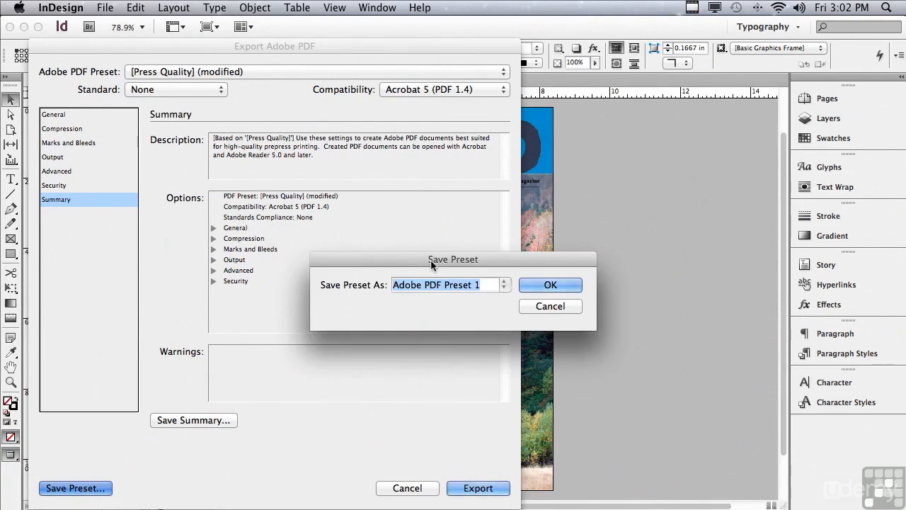
{"action": "left_click", "coordinate": [550, 306]}
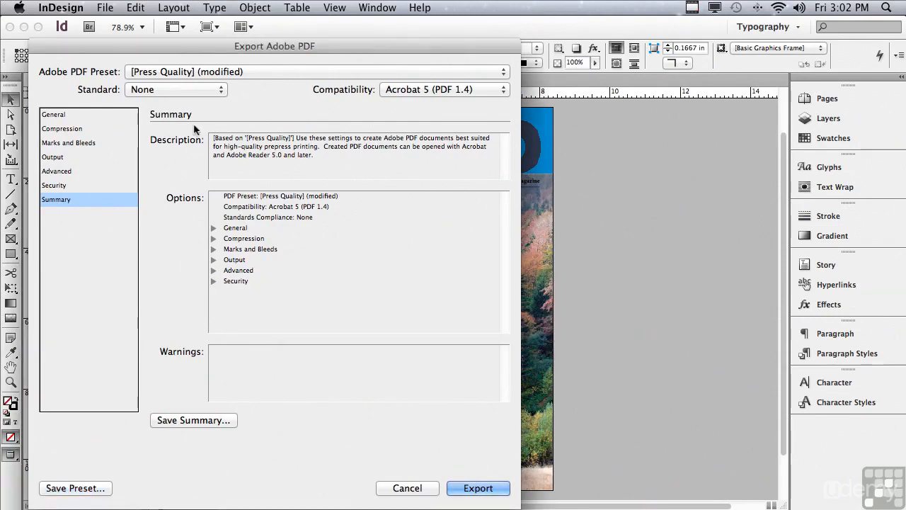
{"action": "left_click", "coordinate": [151, 74]}
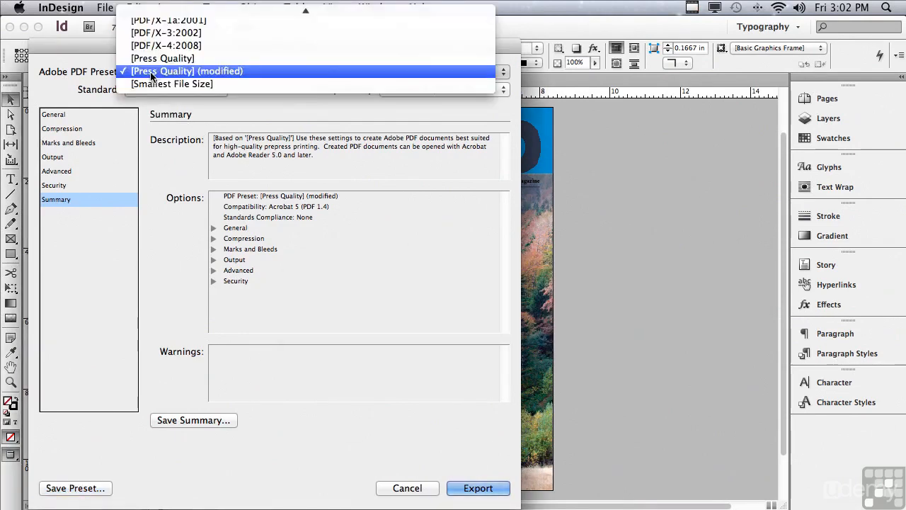
{"action": "left_click", "coordinate": [112, 151]}
Check the general options for viewing the PDF after exporting, and export the file
{"action": "left_click", "coordinate": [47, 115]}
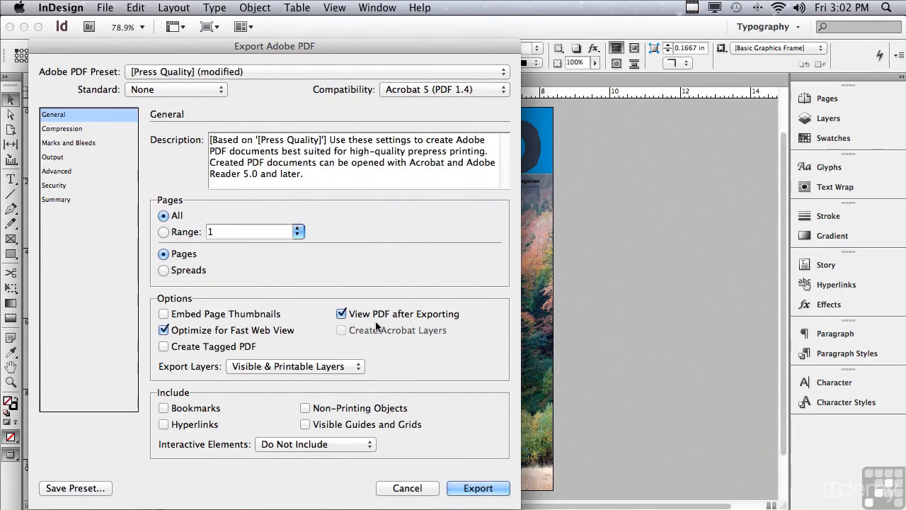
{"action": "left_click", "coordinate": [478, 488]}
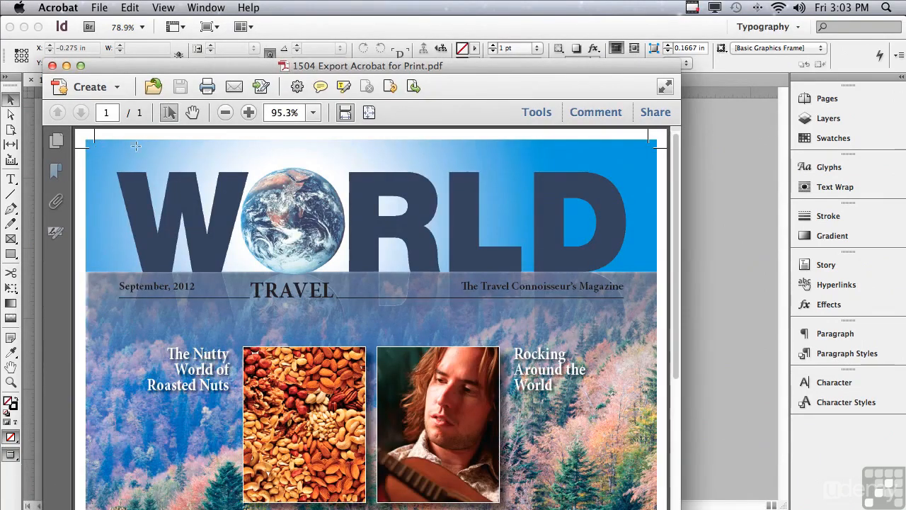
Inspect the exported PDF down to the bottom of the page, checking the bleed, crop marks and page information
{"action": "left_click_drag", "start_coordinate": [676, 137], "coordinate": [672, 335]}
{"action": "left_click_drag", "start_coordinate": [413, 70], "coordinate": [419, 27]}
{"action": "mouse_move", "coordinate": [683, 438]}
{"action": "left_mouse_down"}
{"action": "mouse_move", "coordinate": [683, 422]}
{"action": "mouse_move", "coordinate": [683, 437]}
{"action": "left_mouse_up"}
{"action": "left_click_drag", "start_coordinate": [666, 508], "coordinate": [664, 473]}
{"action": "left_click_drag", "start_coordinate": [684, 433], "coordinate": [684, 492]}
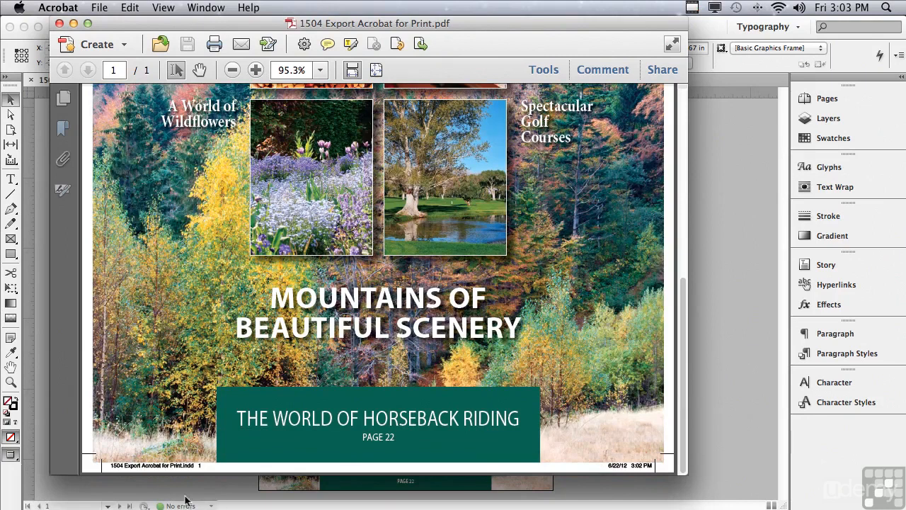